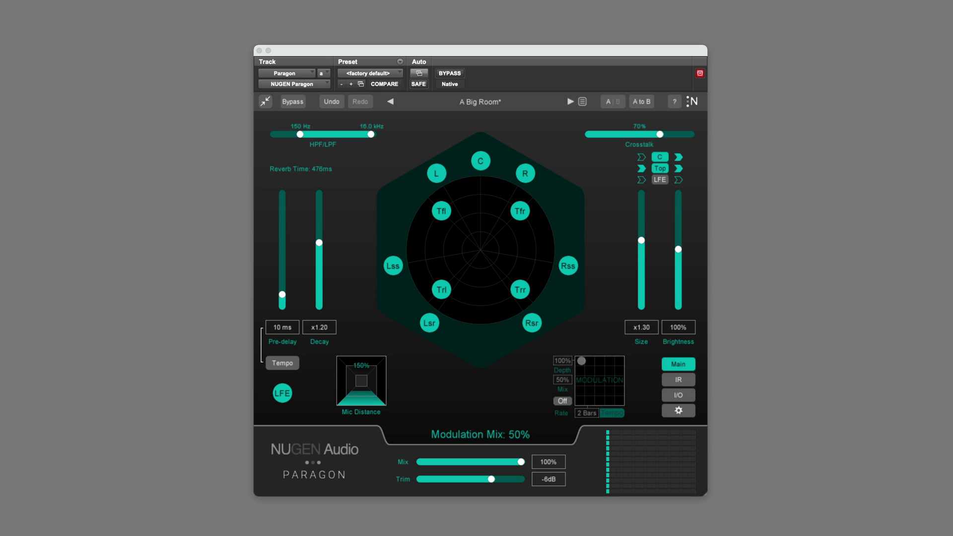
In the impulse response's amplitude curve, raise the node just above 200 Hz and set the high-frequency node to 7.3 kHz at 0 dB.
{"action": "left_click", "coordinate": [677, 380]}
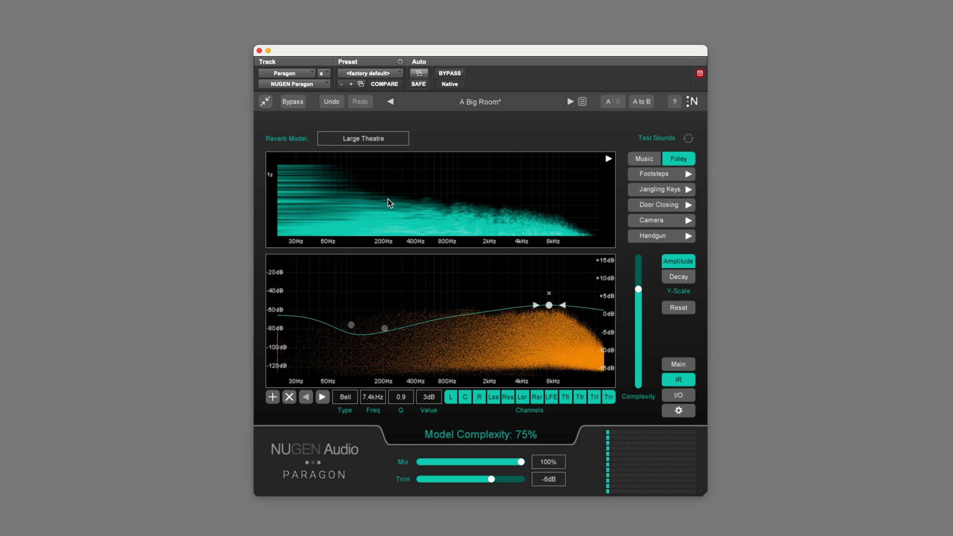
{"action": "left_click_drag", "start_coordinate": [391, 328], "coordinate": [390, 307]}
{"action": "left_click_drag", "start_coordinate": [550, 306], "coordinate": [550, 316]}
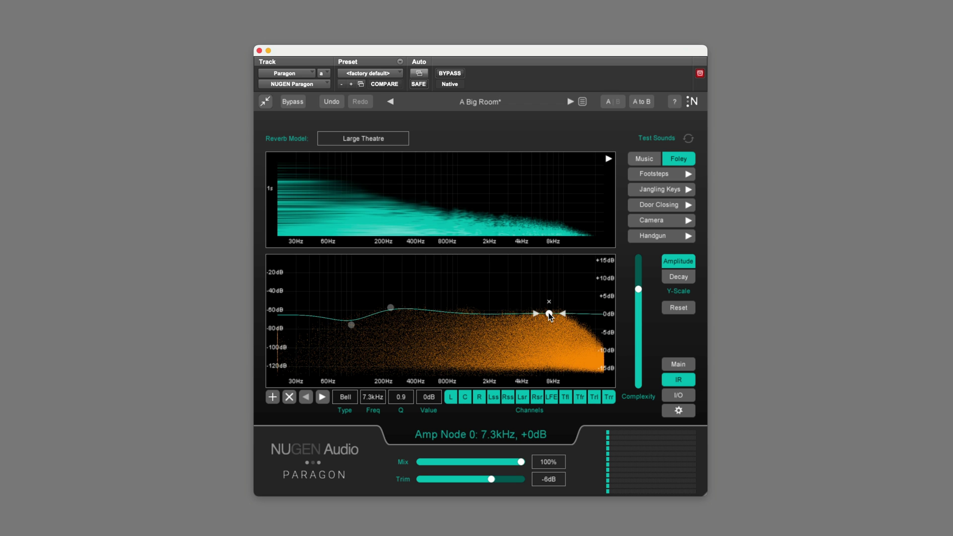
{"action": "left_click", "coordinate": [680, 363]}
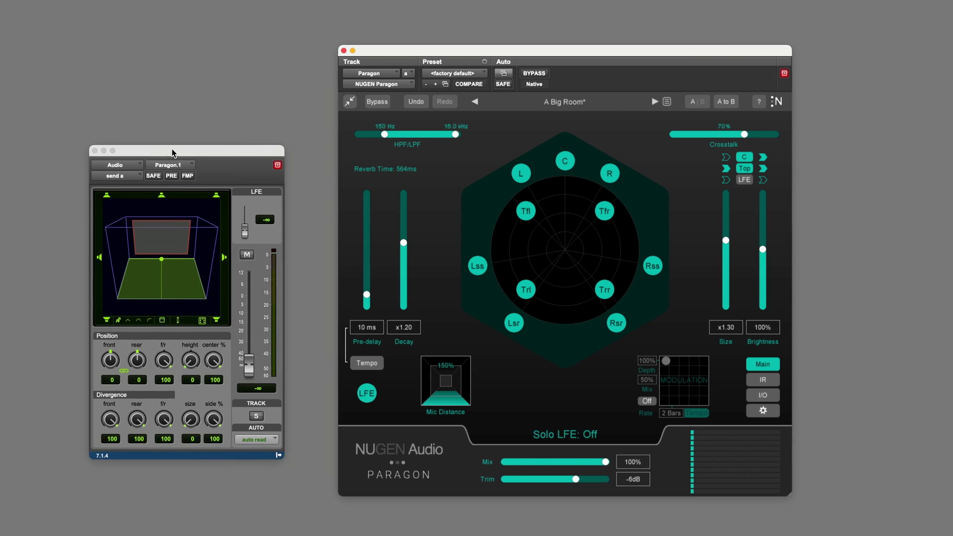
Reposition the send window beside the reverb and raise the send level to -1.4 dB.
{"action": "left_click_drag", "start_coordinate": [171, 148], "coordinate": [186, 106]}
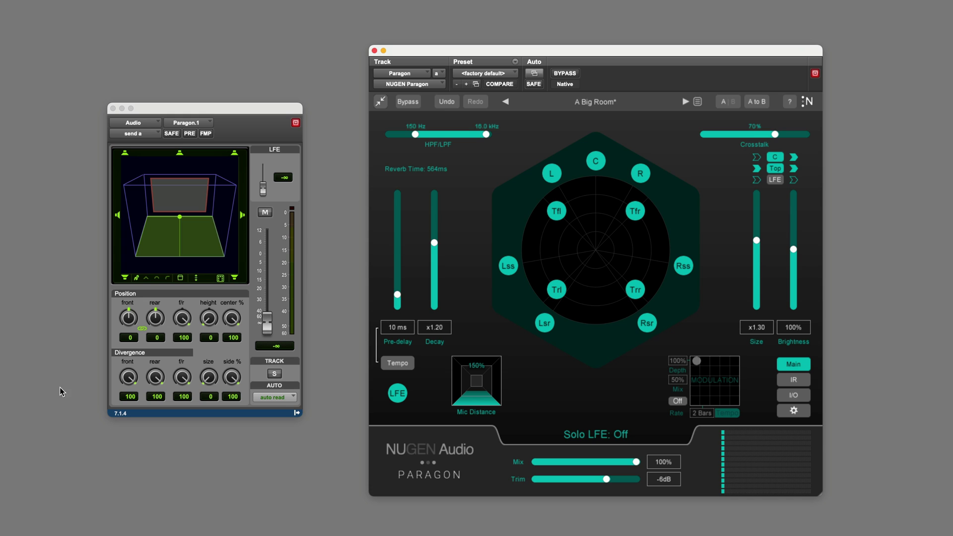
{"action": "left_click_drag", "start_coordinate": [267, 322], "coordinate": [266, 255]}
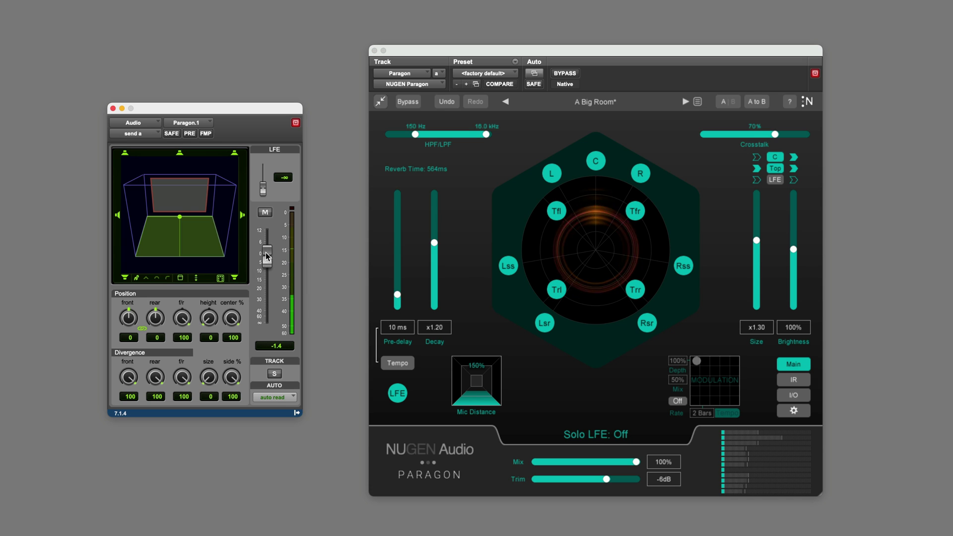
Set the pre-delay to 20 ms and decay to x0.92, trying room sizes x0.64 and x1.63 before settling on x1.02.
{"action": "left_click", "coordinate": [756, 242]}
{"action": "left_click_drag", "start_coordinate": [756, 241], "coordinate": [756, 268]}
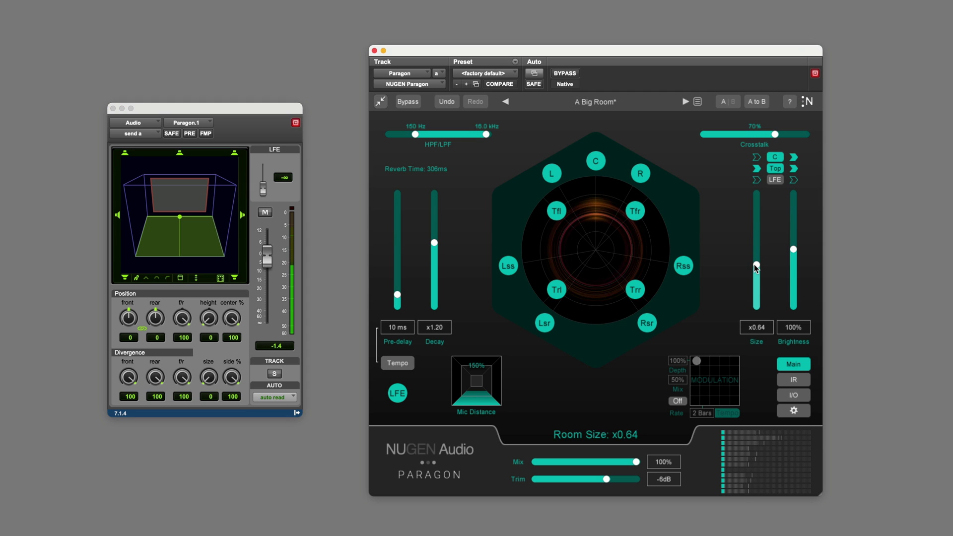
{"action": "left_click_drag", "start_coordinate": [396, 294], "coordinate": [397, 283]}
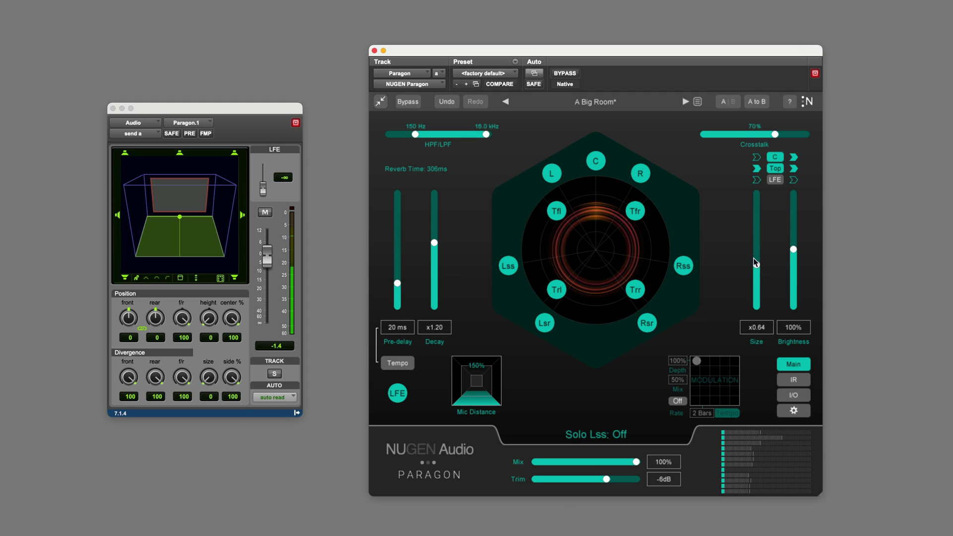
{"action": "left_click_drag", "start_coordinate": [755, 263], "coordinate": [757, 236]}
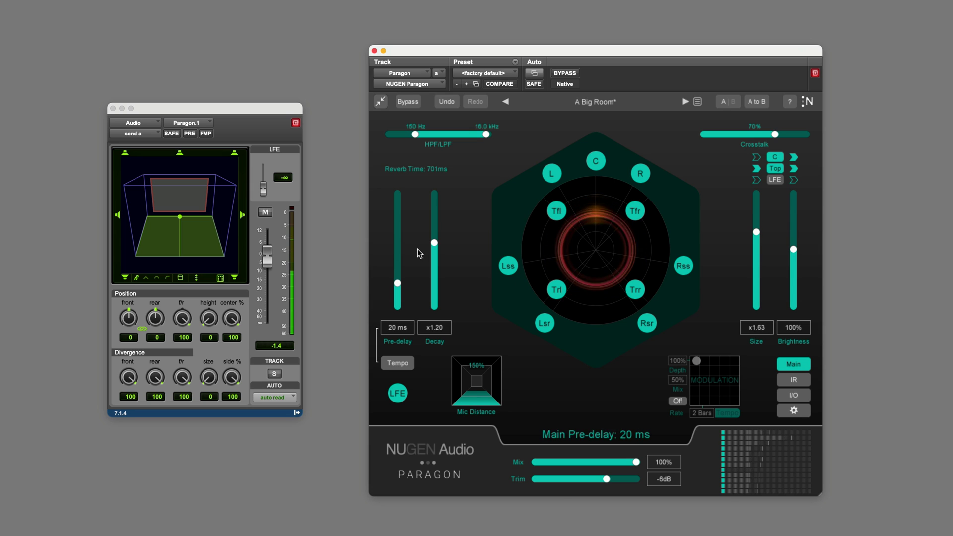
{"action": "left_click_drag", "start_coordinate": [434, 242], "coordinate": [435, 252]}
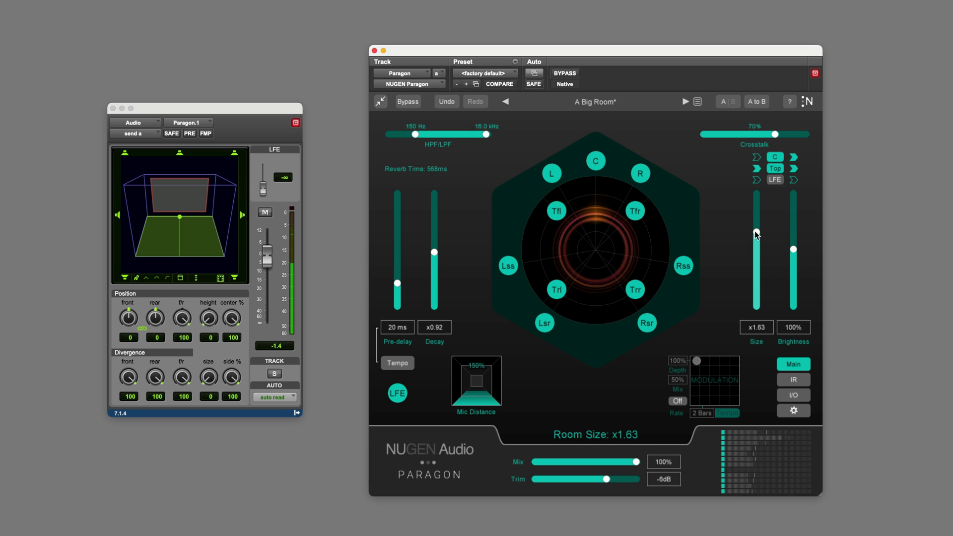
{"action": "left_click_drag", "start_coordinate": [756, 233], "coordinate": [756, 249]}
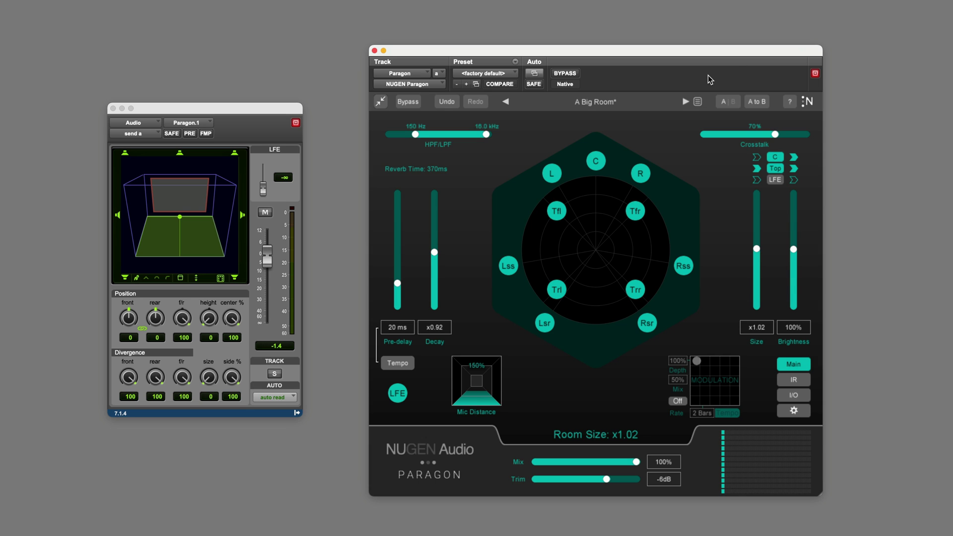
Load the Large Cave reverb preset.
{"action": "left_click", "coordinate": [697, 101]}
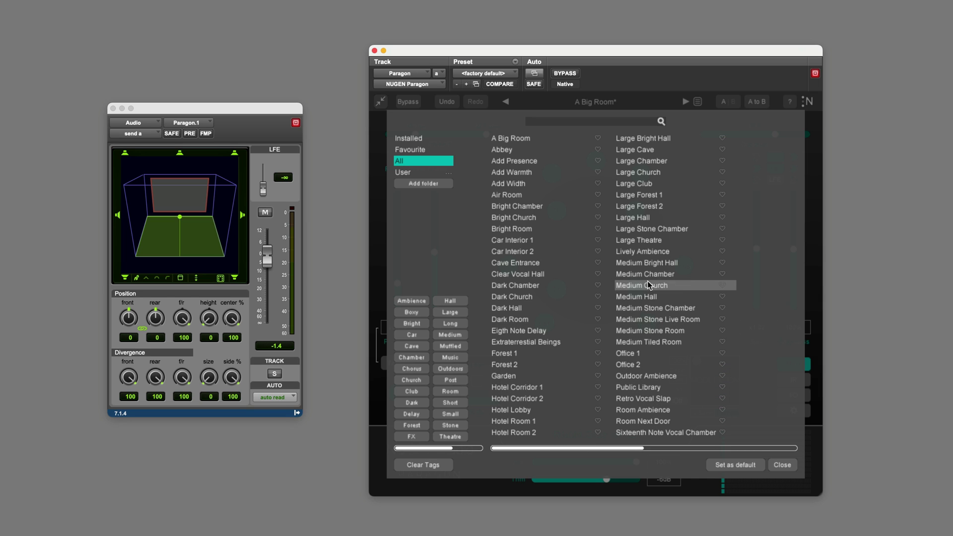
{"action": "left_click", "coordinate": [664, 150]}
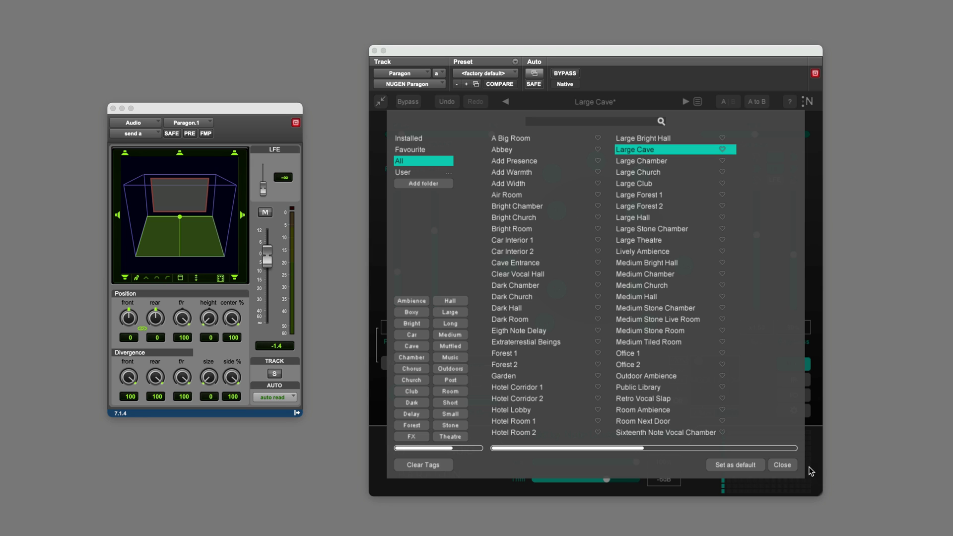
{"action": "left_click", "coordinate": [782, 464]}
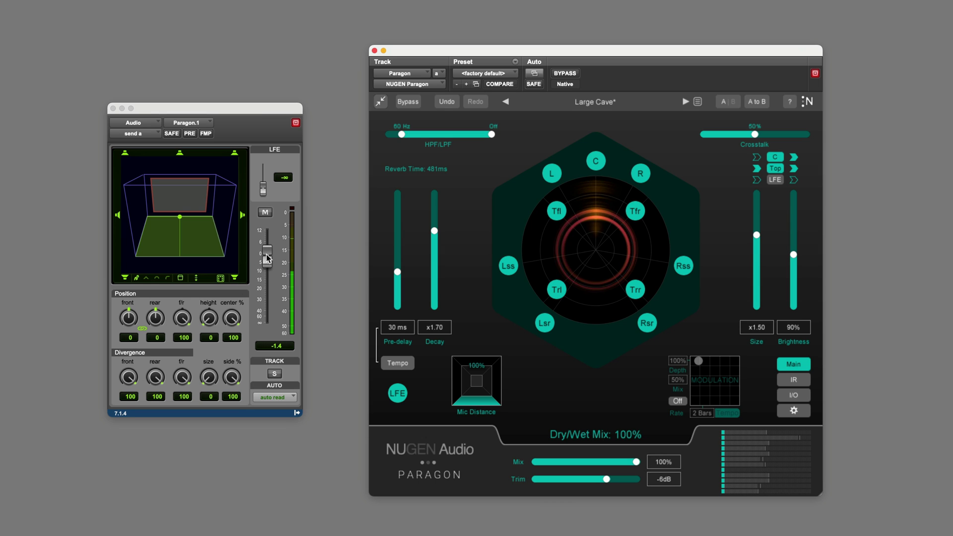
Lower the send to -12.0 dB and set the cave reverb's brightness to 149%, size to x1.27 and decay to x1.33.
{"action": "left_click_drag", "start_coordinate": [266, 254], "coordinate": [266, 277]}
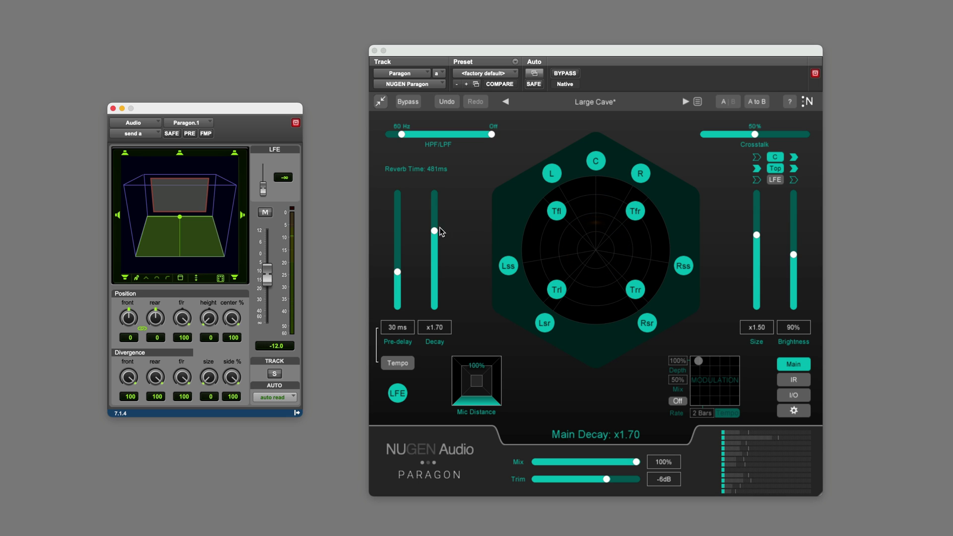
{"action": "left_click_drag", "start_coordinate": [794, 256], "coordinate": [755, 245]}
{"action": "left_click_drag", "start_coordinate": [432, 238], "coordinate": [434, 239]}
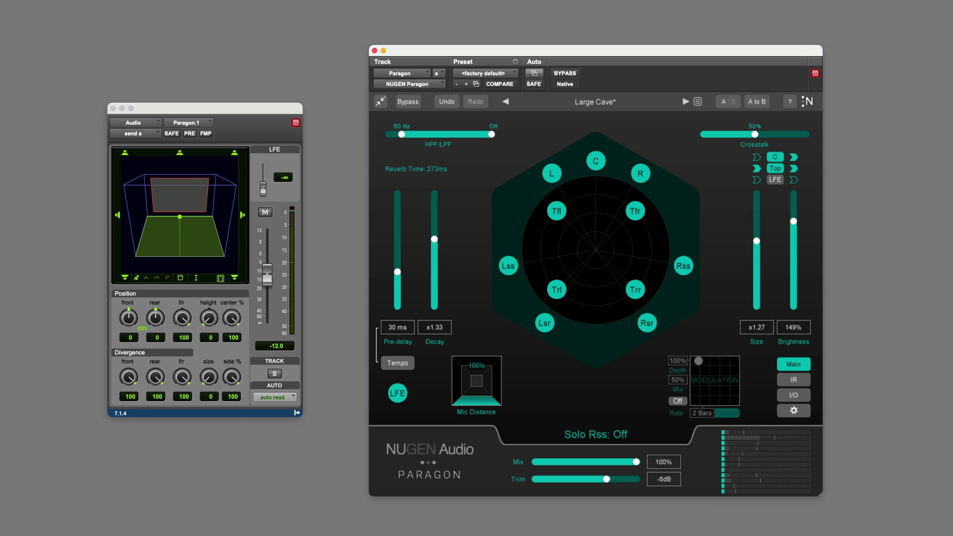
Load the Medium Bright Hall reverb preset.
{"action": "left_click", "coordinate": [697, 101]}
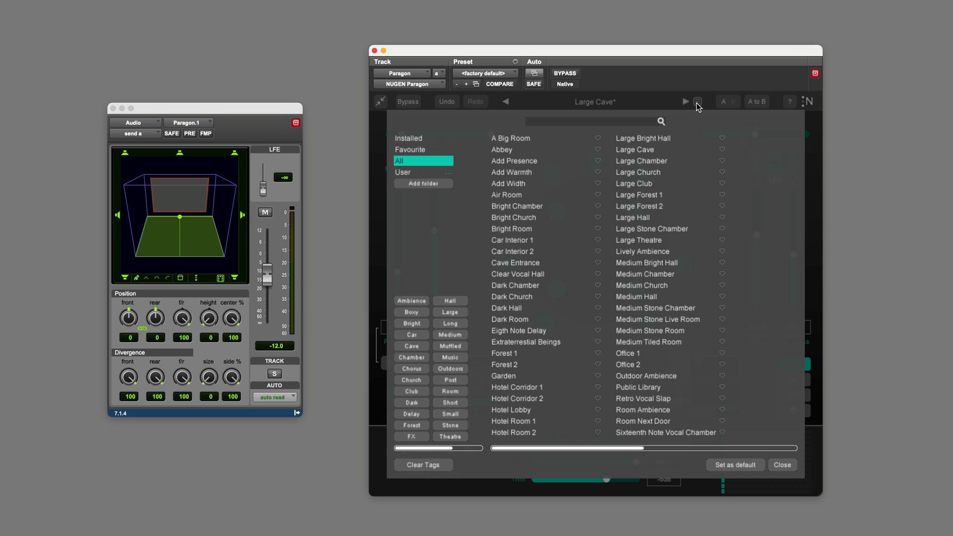
{"action": "left_click", "coordinate": [672, 263]}
{"action": "left_click", "coordinate": [782, 465]}
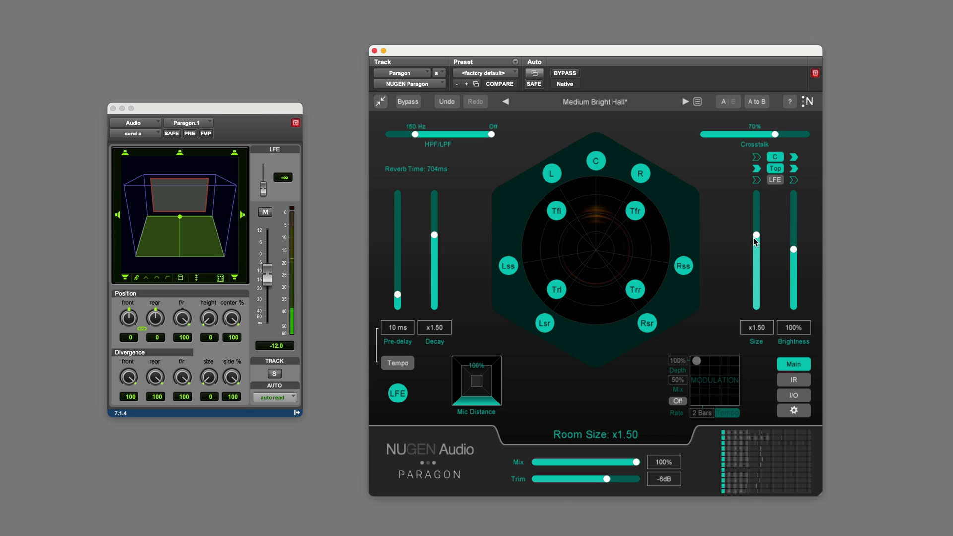
Try the hall at room sizes x0.54 and x2.91, with a 19 ms pre-delay and 132% brightness.
{"action": "left_click_drag", "start_coordinate": [756, 235], "coordinate": [756, 273]}
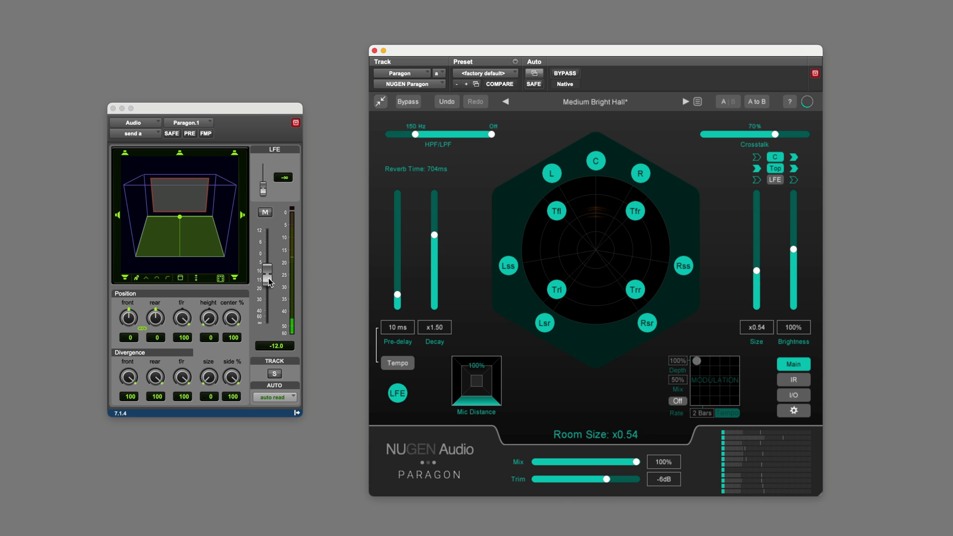
{"action": "left_click_drag", "start_coordinate": [397, 296], "coordinate": [397, 286]}
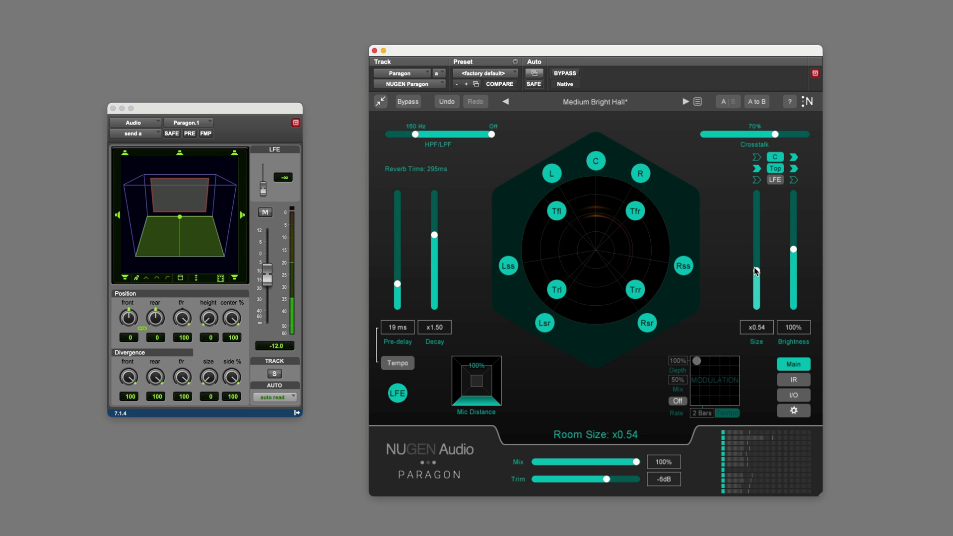
{"action": "left_click_drag", "start_coordinate": [756, 270], "coordinate": [756, 211]}
{"action": "left_click_drag", "start_coordinate": [793, 251], "coordinate": [793, 231]}
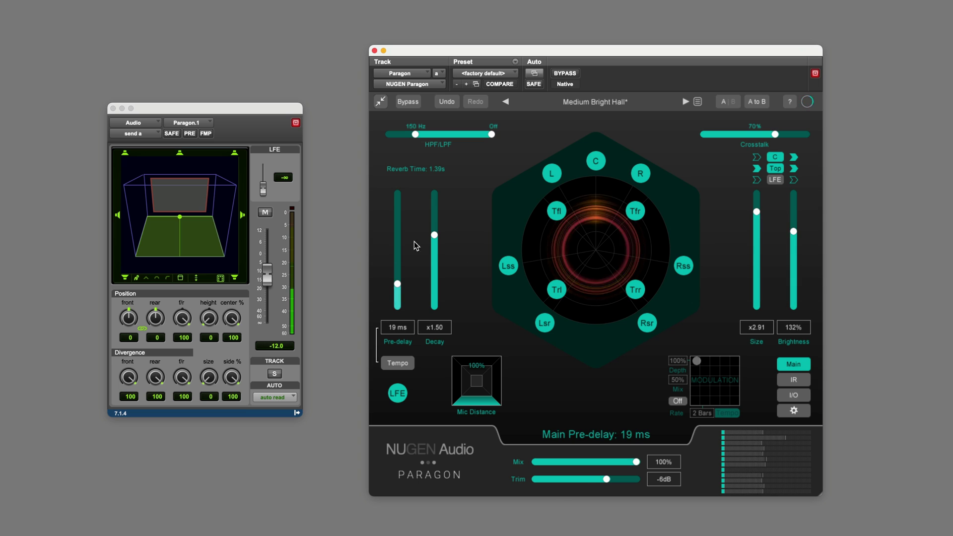
Set the hall's pre-delay to 34 ms, room size to x0.71 and brightness to 72%.
{"action": "left_click_drag", "start_coordinate": [398, 285], "coordinate": [397, 268]}
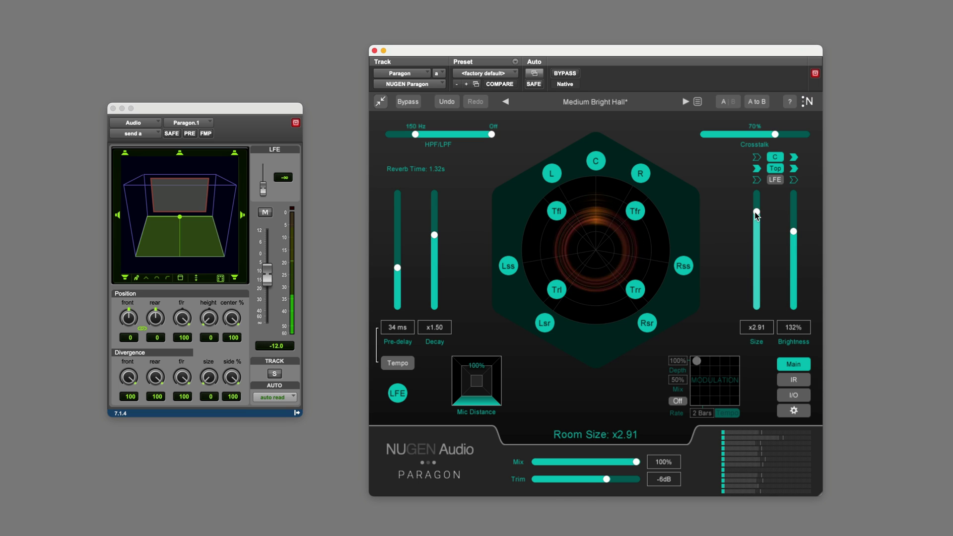
{"action": "left_click_drag", "start_coordinate": [756, 211], "coordinate": [753, 267]}
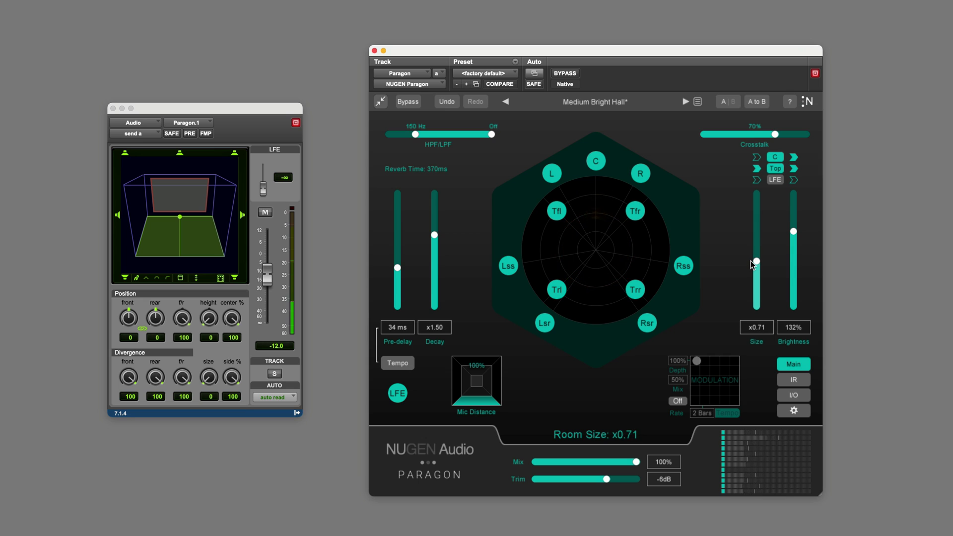
{"action": "left_click_drag", "start_coordinate": [793, 233], "coordinate": [793, 265]}
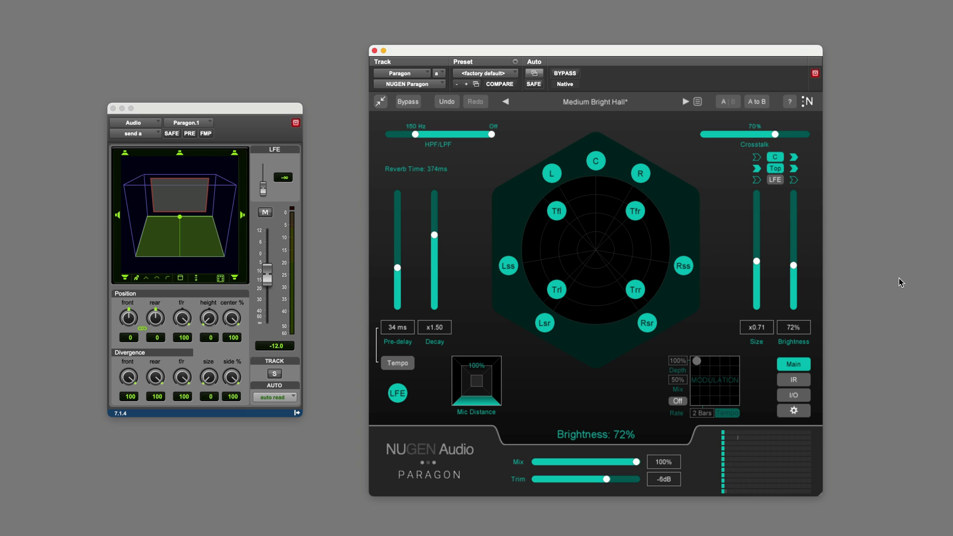
Load the Clear Vocal Hall reverb preset.
{"action": "left_click", "coordinate": [696, 102]}
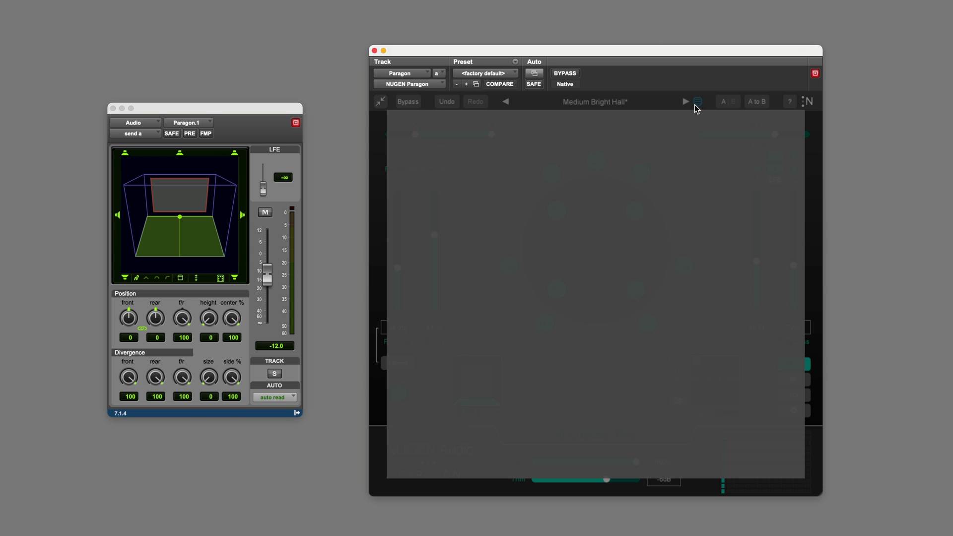
{"action": "left_click", "coordinate": [549, 274]}
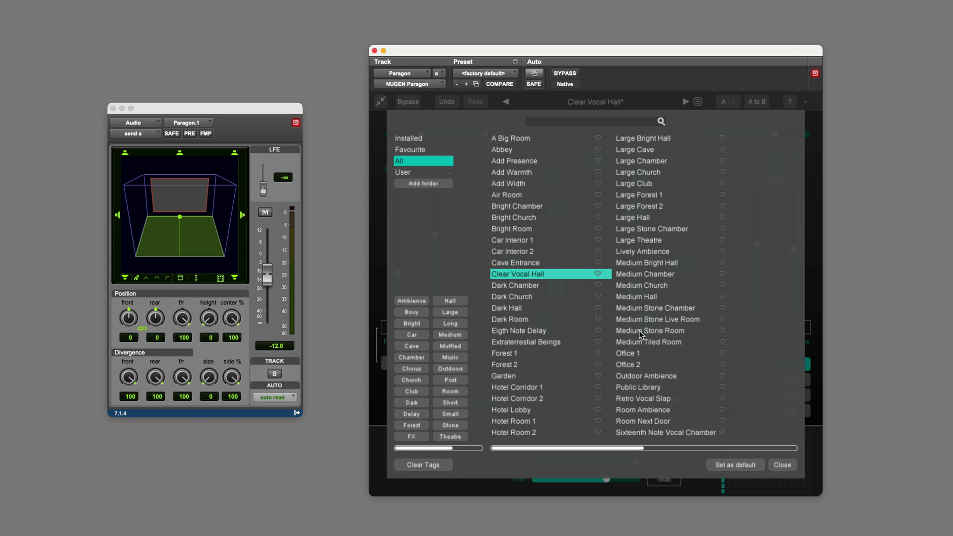
{"action": "left_click", "coordinate": [782, 464]}
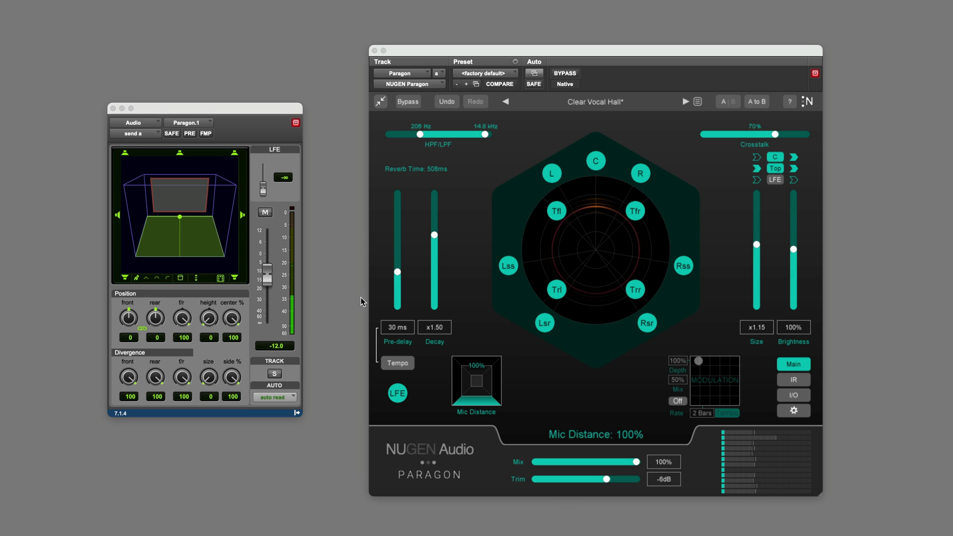
Set the vocal hall's pre-delay to 41 ms, room size to x1.53, decay to x2.07 and brightness to 87%.
{"action": "left_click_drag", "start_coordinate": [397, 272], "coordinate": [398, 259]}
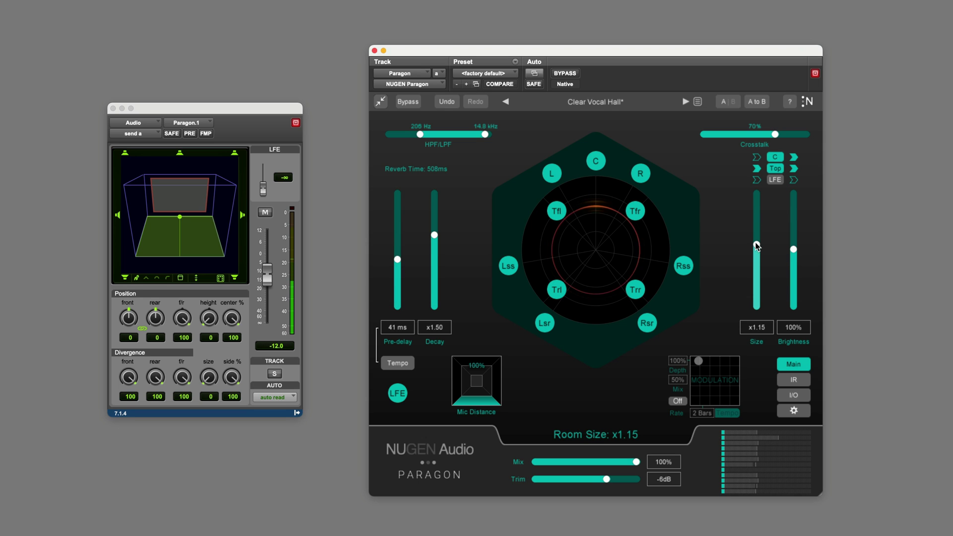
{"action": "left_click_drag", "start_coordinate": [757, 244], "coordinate": [755, 235]}
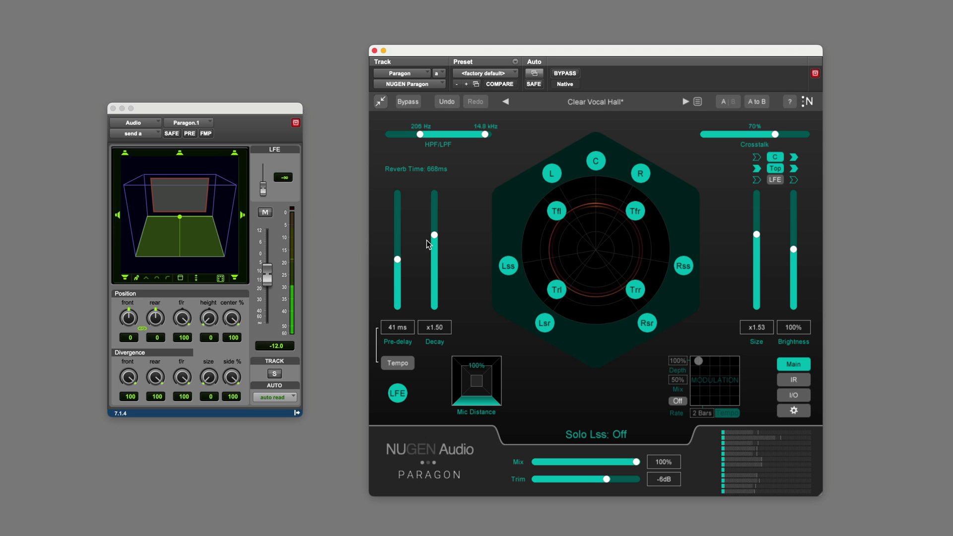
{"action": "mouse_move", "coordinate": [431, 233]}
{"action": "left_mouse_down"}
{"action": "mouse_move", "coordinate": [434, 218]}
{"action": "mouse_move", "coordinate": [433, 227]}
{"action": "left_mouse_up"}
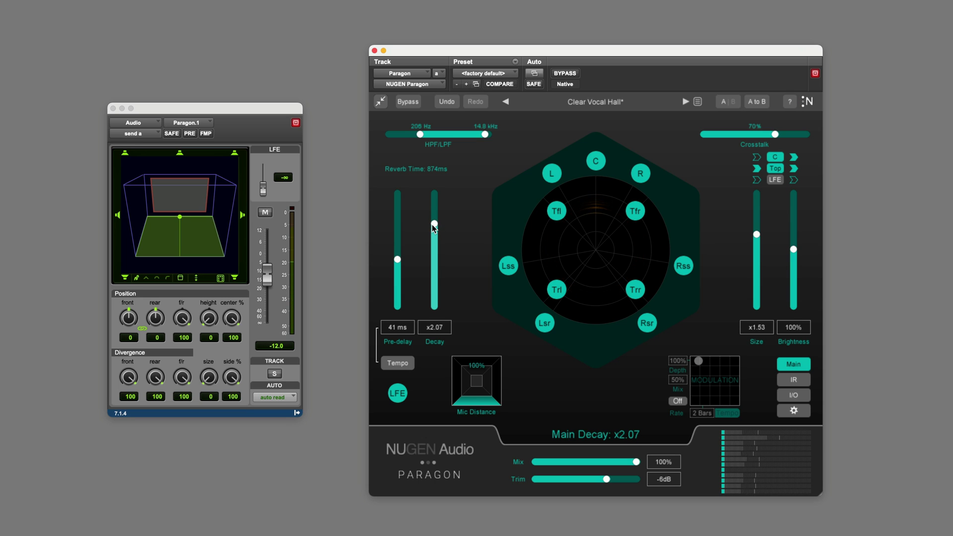
{"action": "mouse_move", "coordinate": [792, 250]}
{"action": "mouse_move", "coordinate": [792, 250]}
{"action": "left_mouse_down"}
{"action": "mouse_move", "coordinate": [793, 192]}
{"action": "mouse_move", "coordinate": [789, 257]}
{"action": "left_mouse_up"}
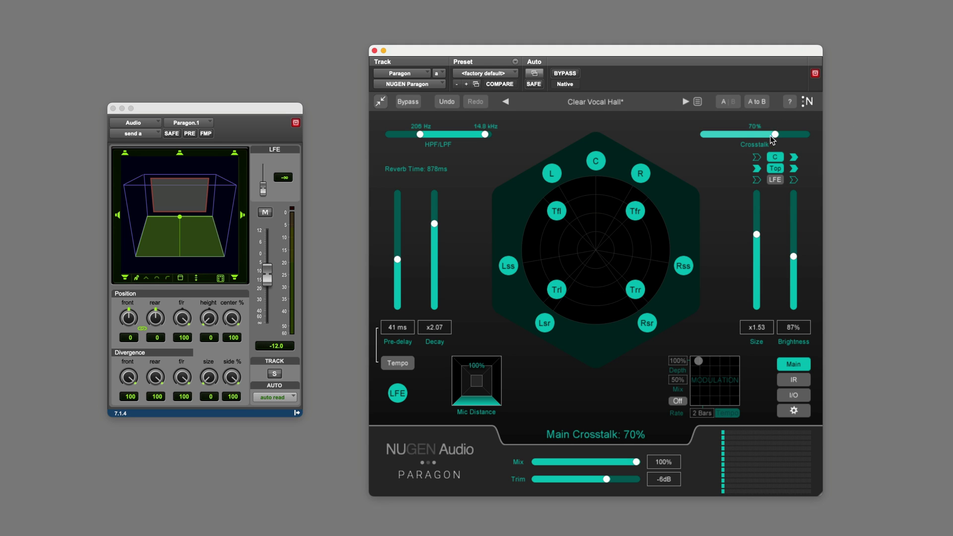
Reduce the vocal hall's crosstalk to 61% and 0% in turn, finishing at 54%.
{"action": "left_click_drag", "start_coordinate": [774, 134], "coordinate": [733, 133]}
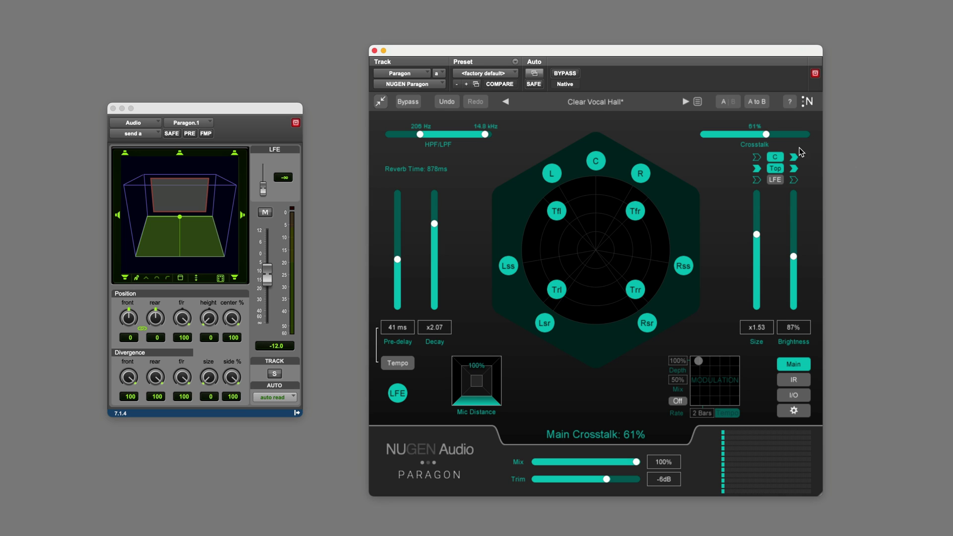
{"action": "left_click_drag", "start_coordinate": [766, 135], "coordinate": [688, 136]}
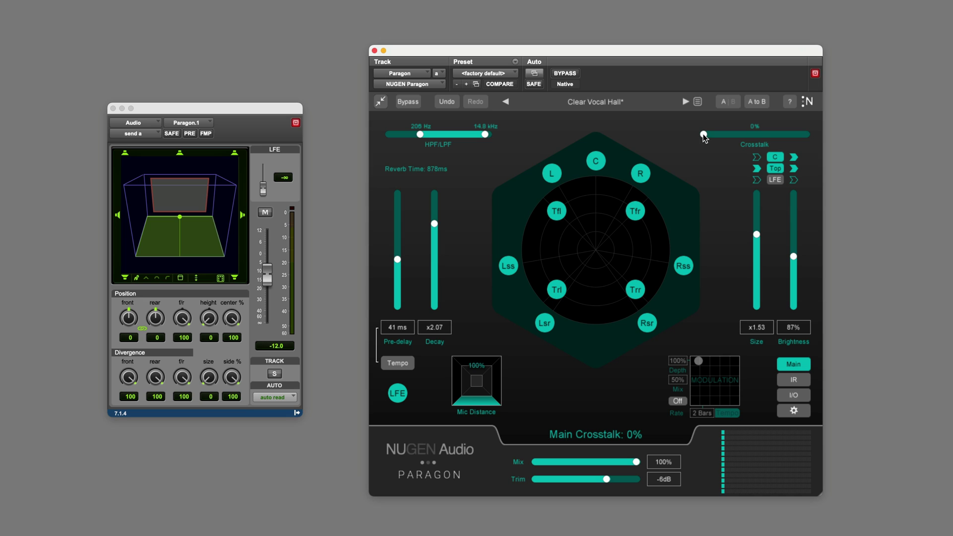
{"action": "left_click_drag", "start_coordinate": [703, 134], "coordinate": [762, 138]}
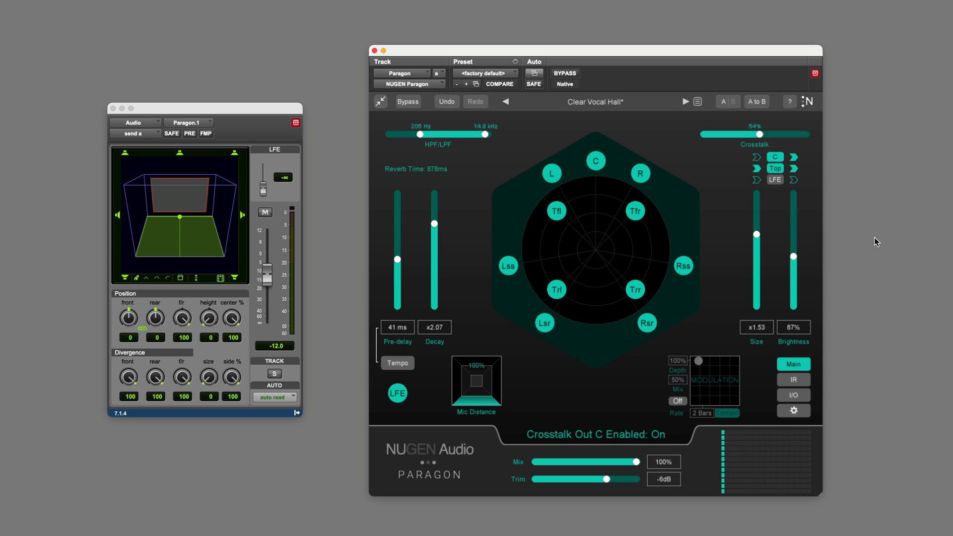
Load the Medium Stone Room reverb preset and raise its crosstalk to 66%.
{"action": "left_click", "coordinate": [697, 102]}
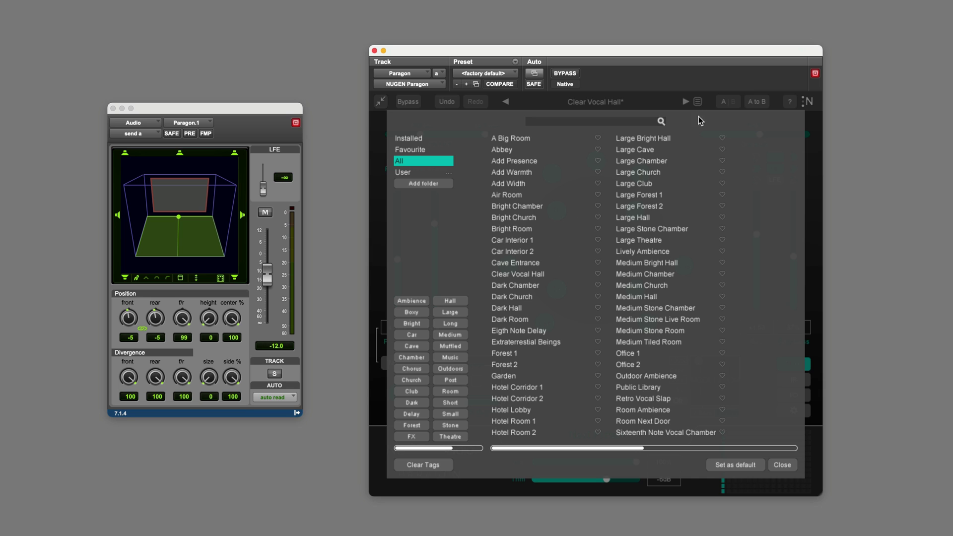
{"action": "left_click", "coordinate": [683, 331]}
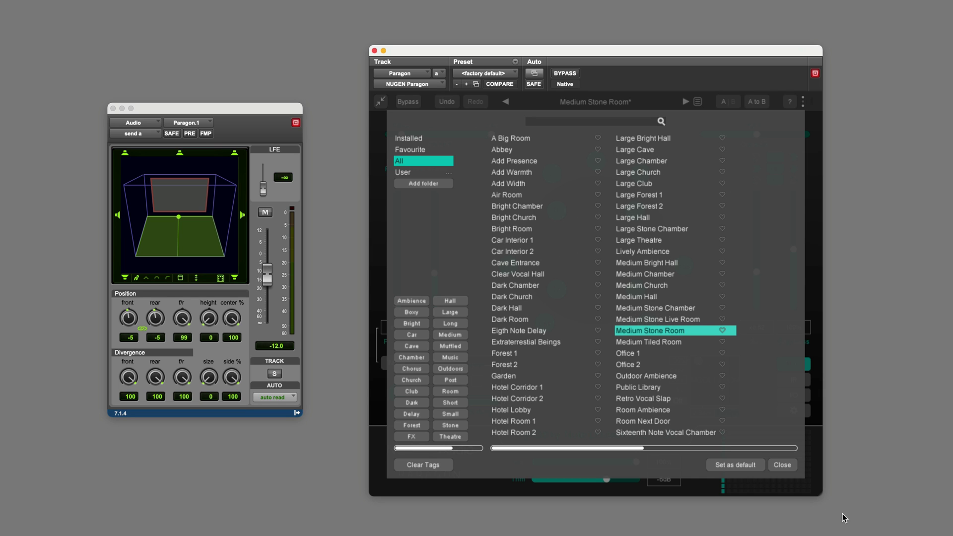
{"action": "left_click", "coordinate": [783, 466]}
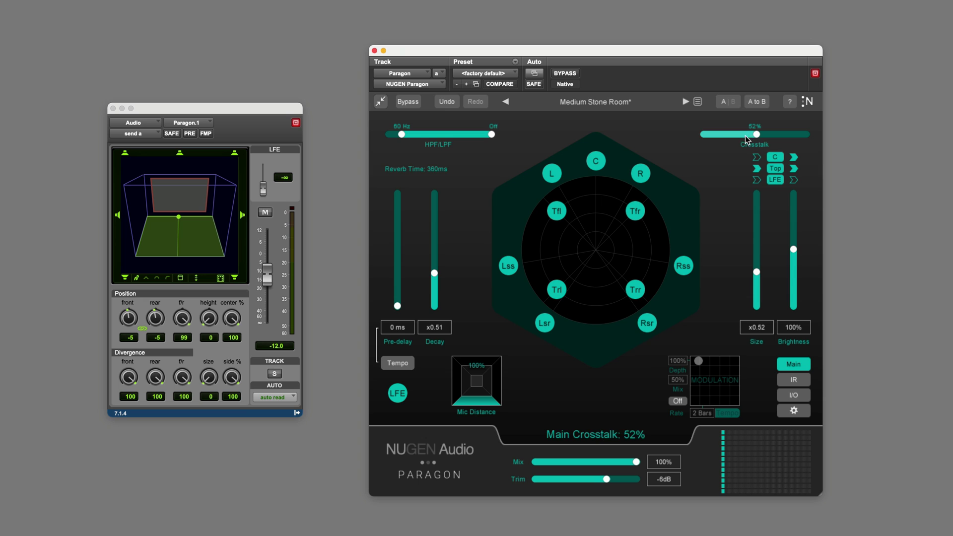
{"action": "mouse_move", "coordinate": [756, 134]}
{"action": "left_mouse_down"}
{"action": "mouse_move", "coordinate": [694, 138]}
{"action": "mouse_move", "coordinate": [772, 136]}
{"action": "left_mouse_up"}
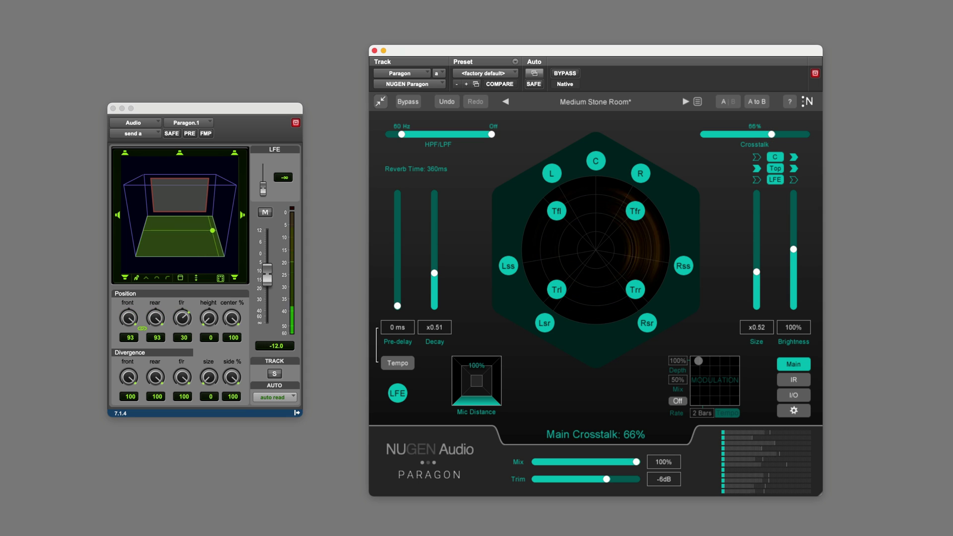